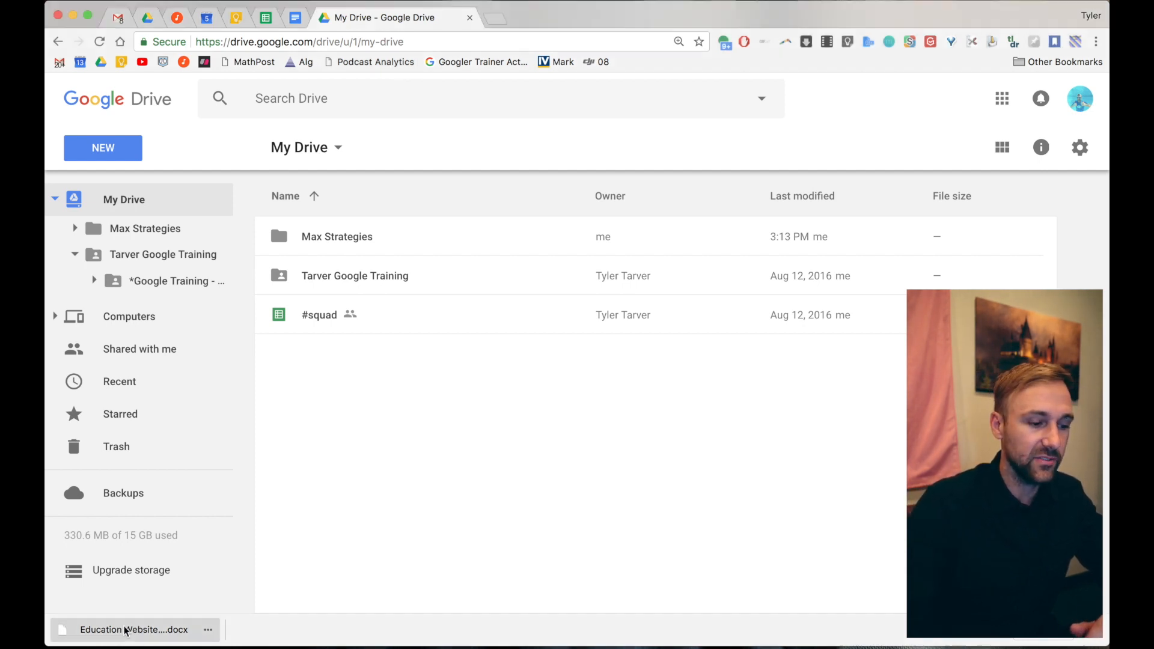
# Upload the downloaded Education Websites .docx into My Drive by drag, then cancel a File upload picker.
pyautogui.moveTo(137, 626); pyautogui.dragTo(475, 432)
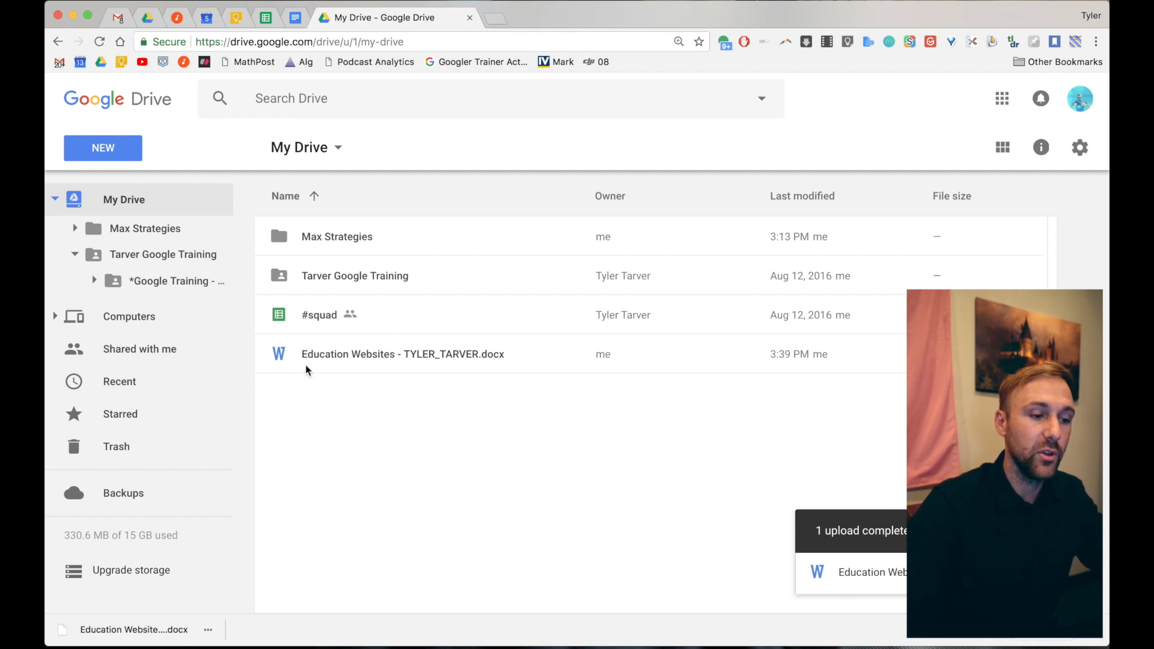
pyautogui.click(324, 349)
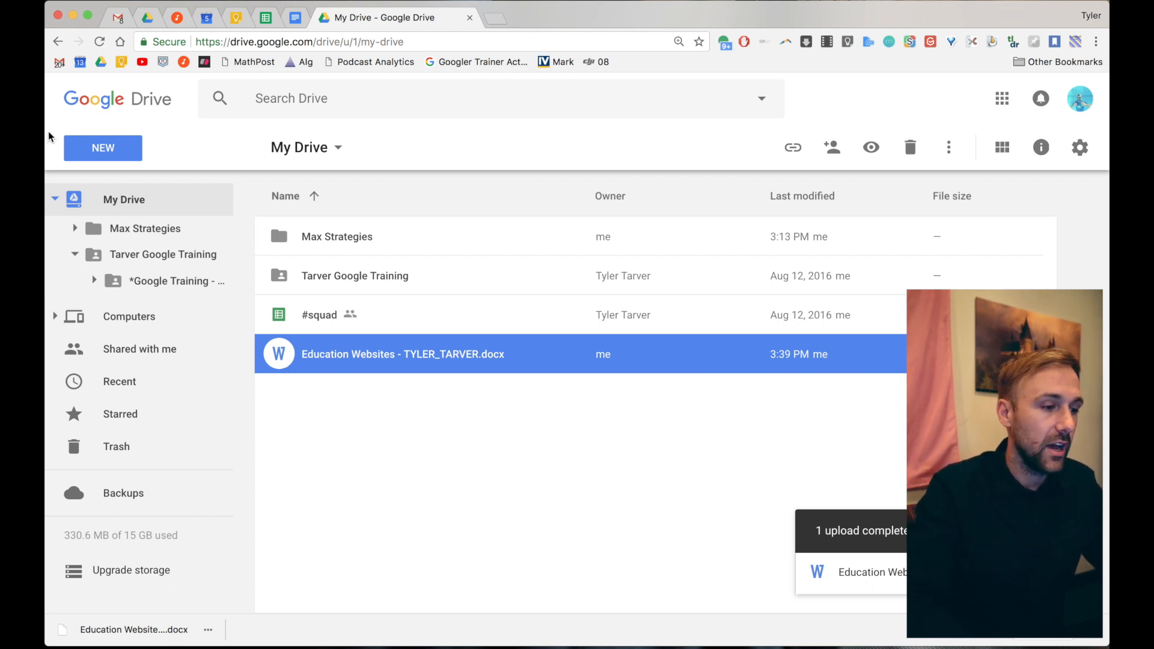
pyautogui.click(113, 146)
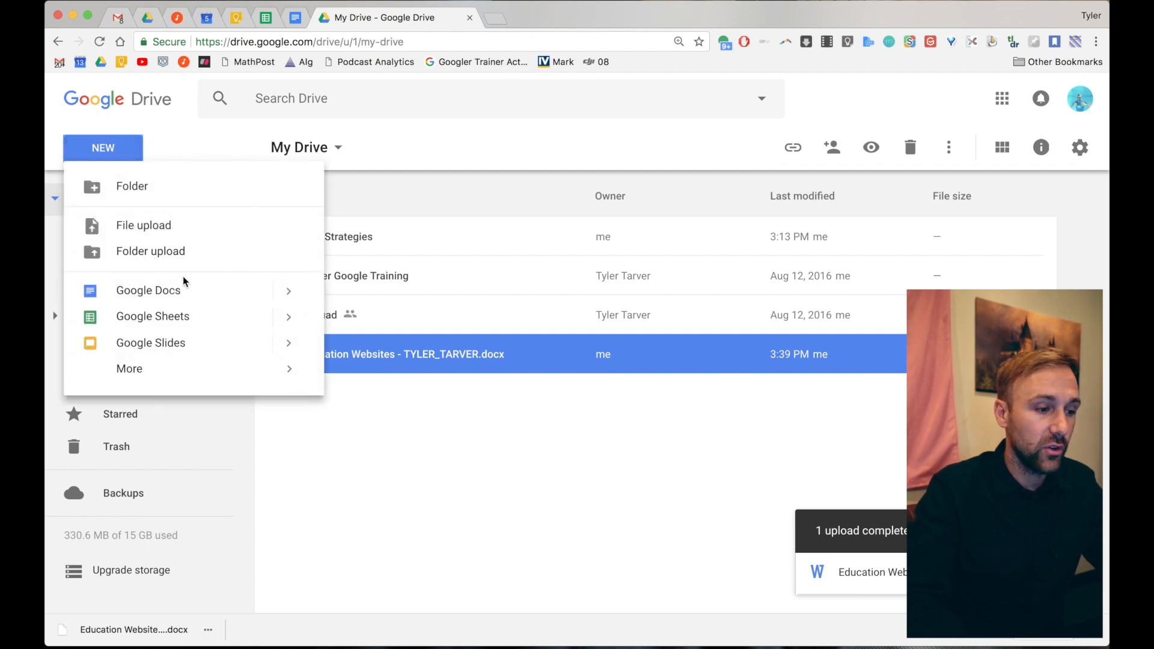
pyautogui.click(185, 233)
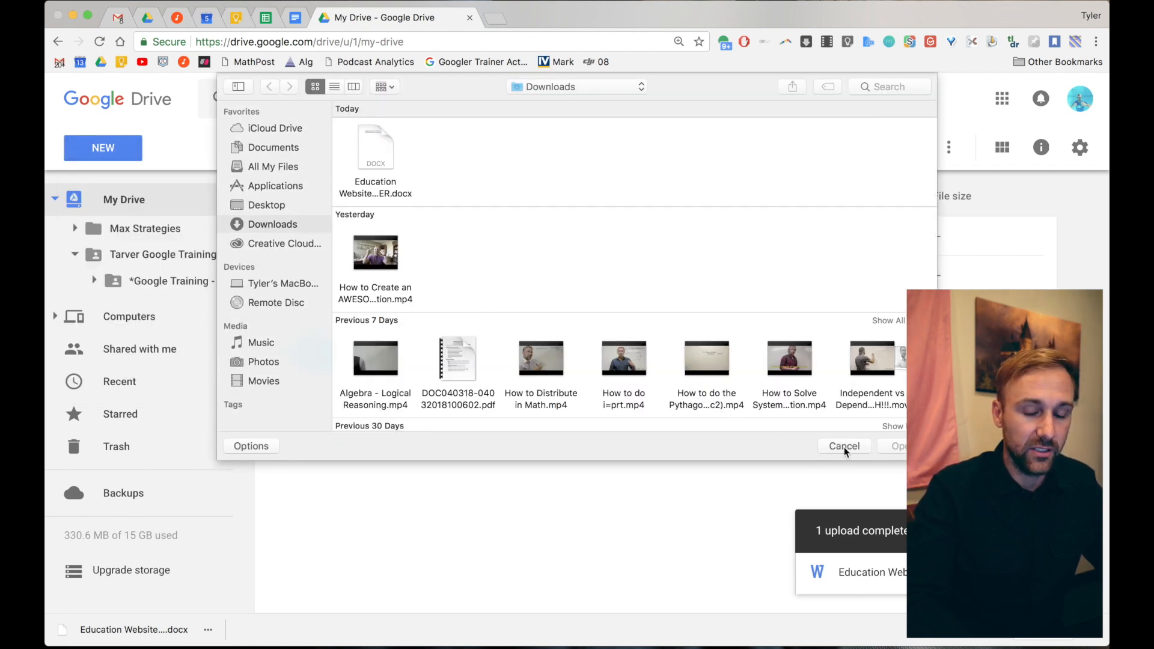
pyautogui.click(844, 446)
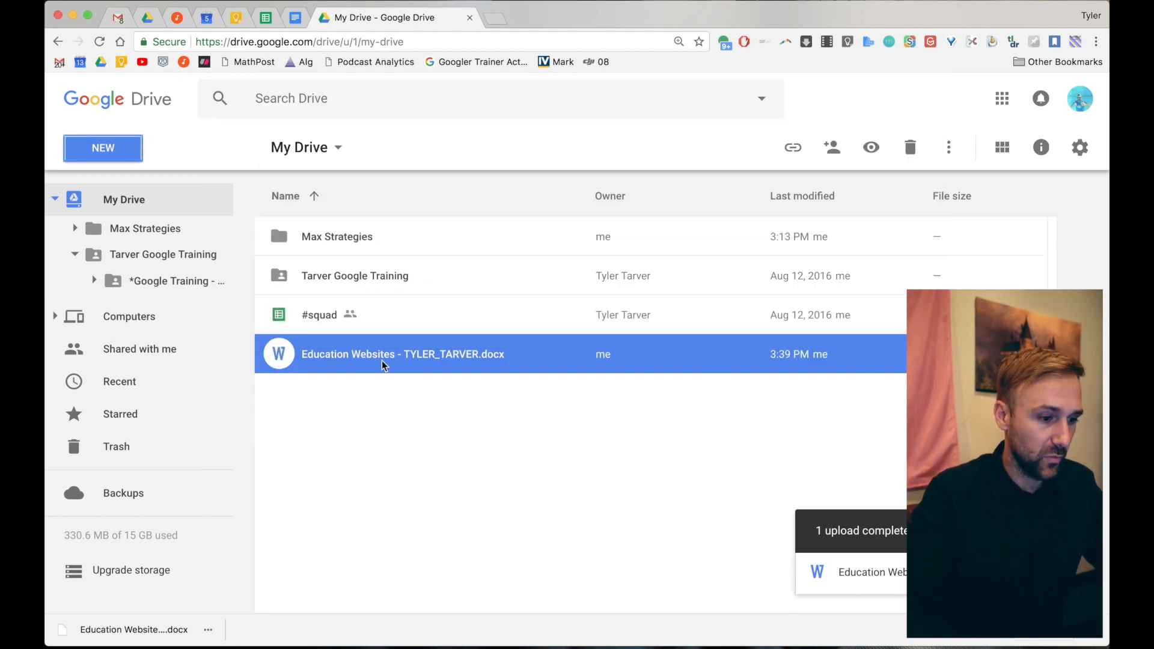
# Briefly open and close the #squad spreadsheet, then preview the Education Websites .docx.
pyautogui.doubleClick(318, 322)
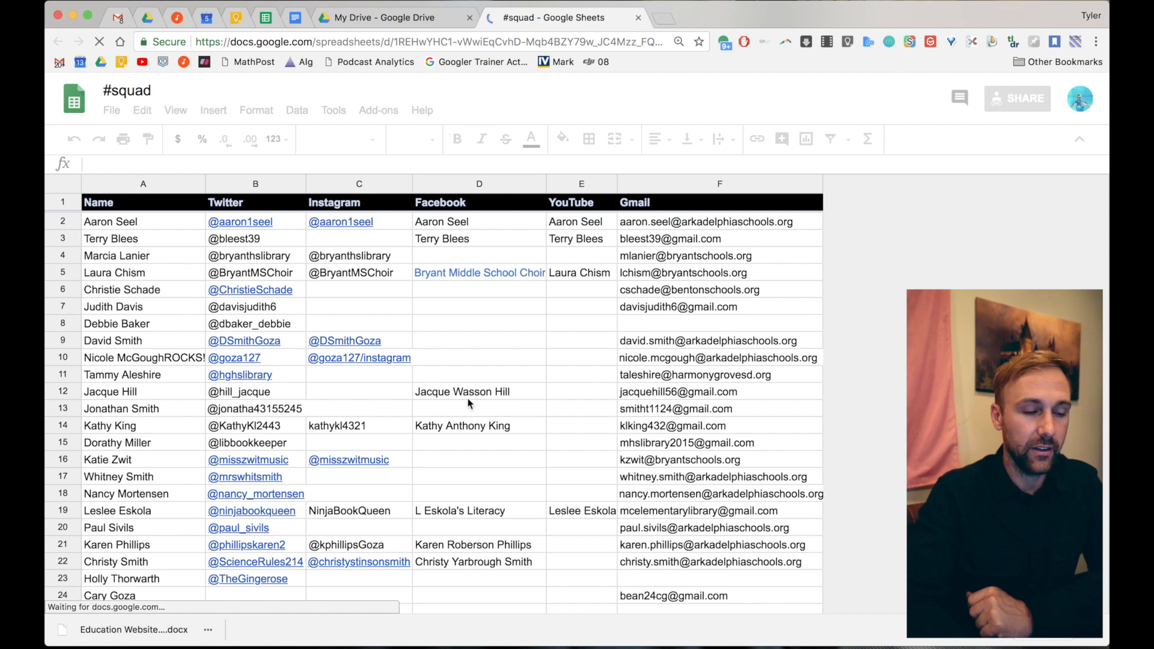
pyautogui.press('super+w')
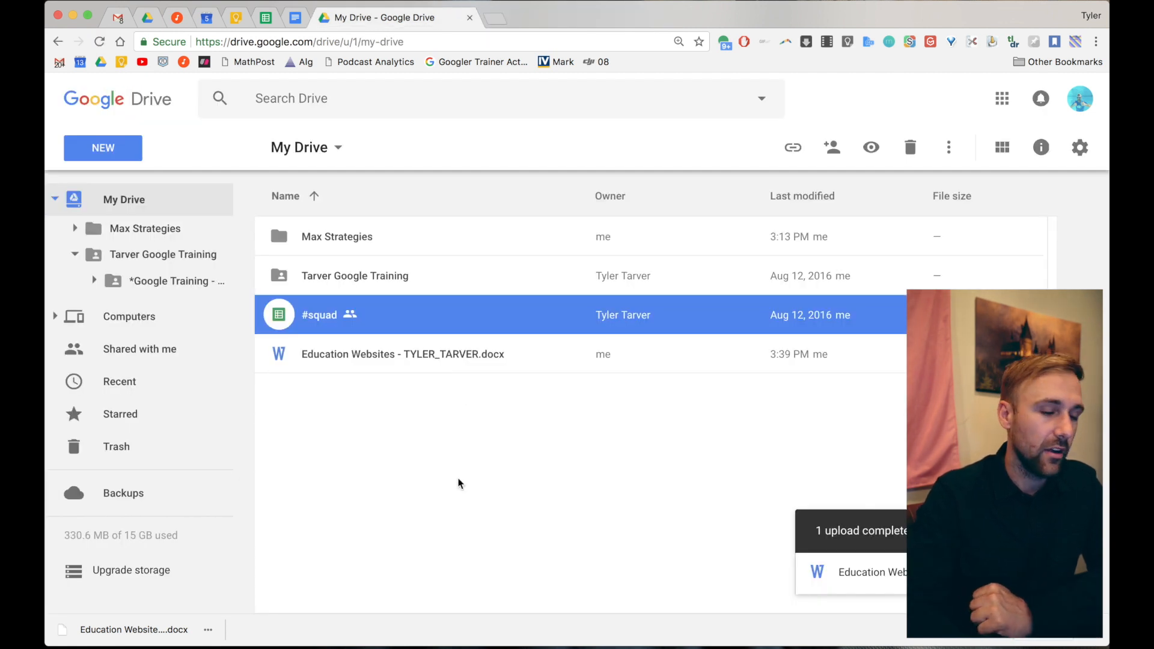
pyautogui.click(367, 350)
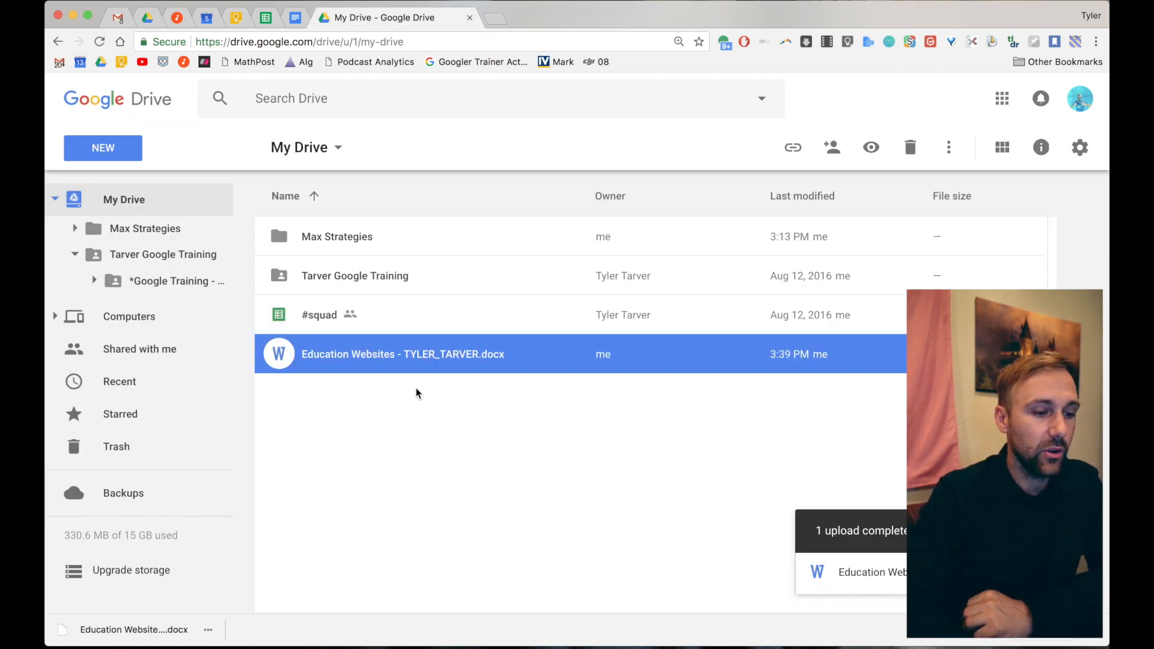
pyautogui.doubleClick(357, 357)
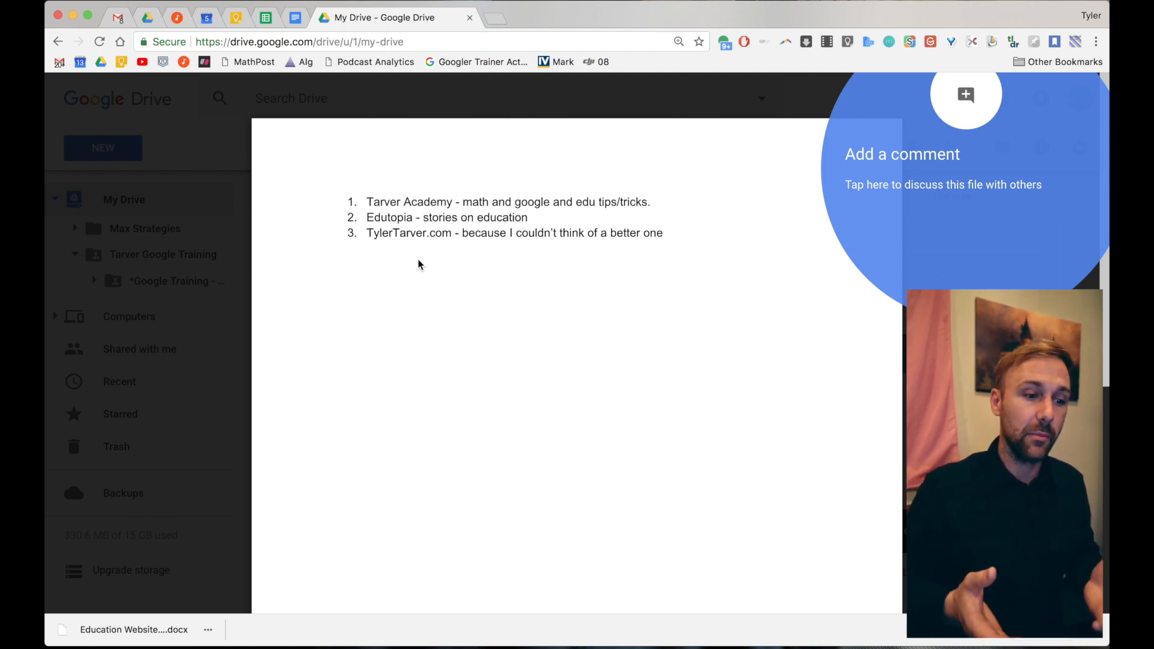
pyautogui.moveTo(577, 361)
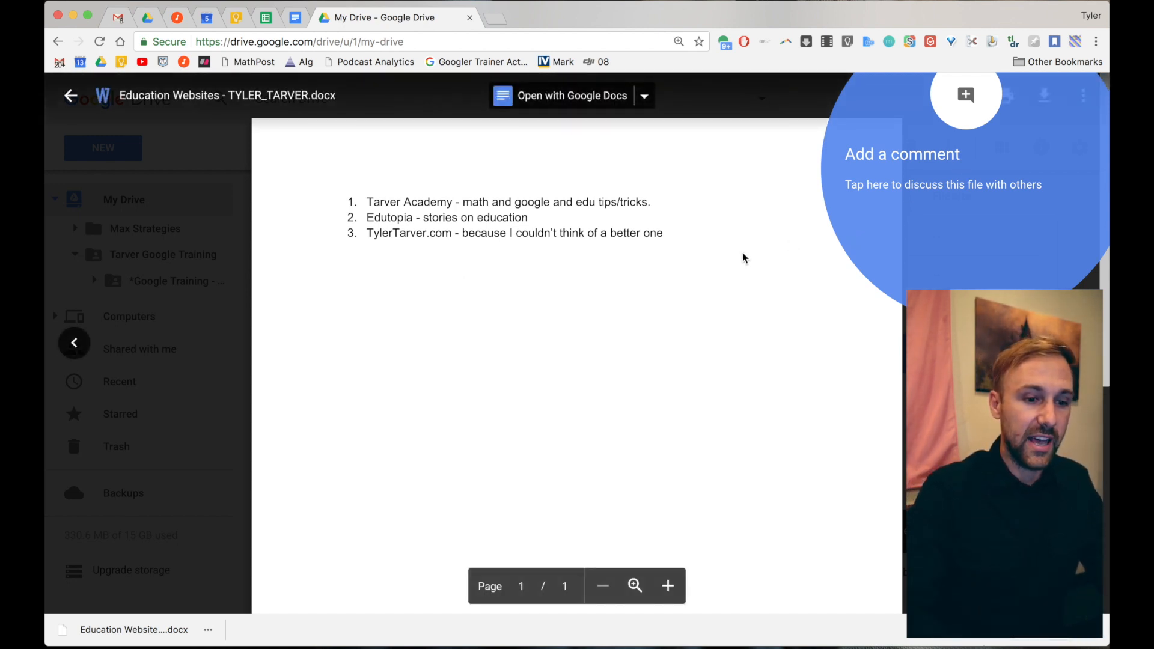
# Comment on the word 'Academy' with a +mention, post it as an assignment, then return to My Drive.
pyautogui.click(986, 160)
pyautogui.moveTo(505, 235)
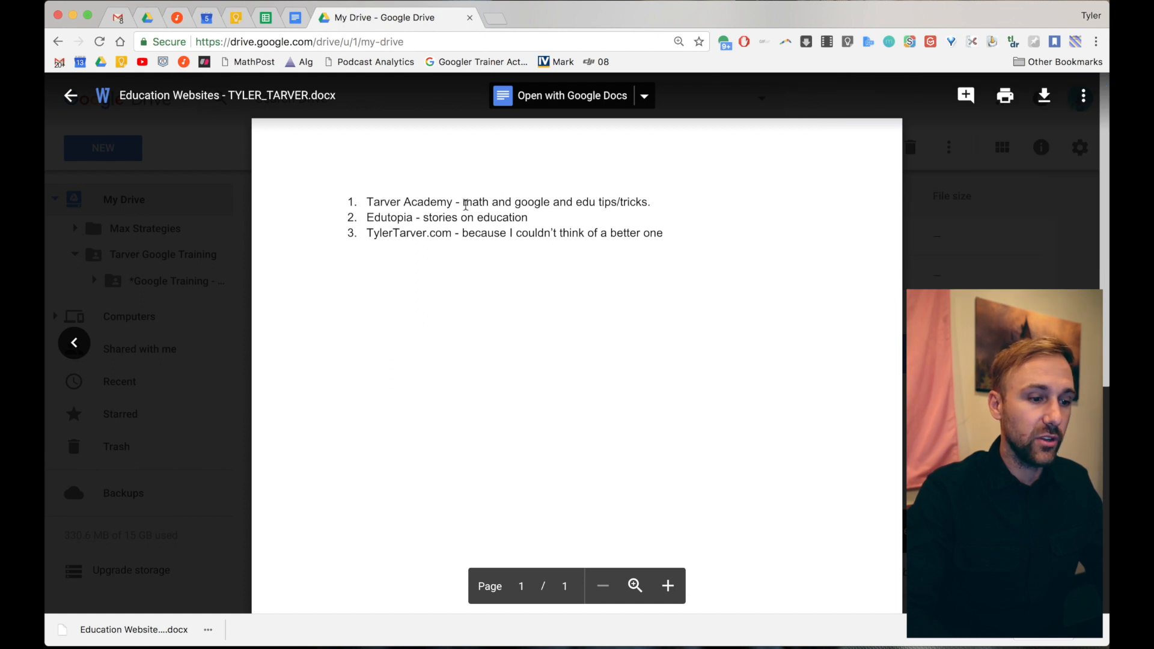
pyautogui.doubleClick(440, 202)
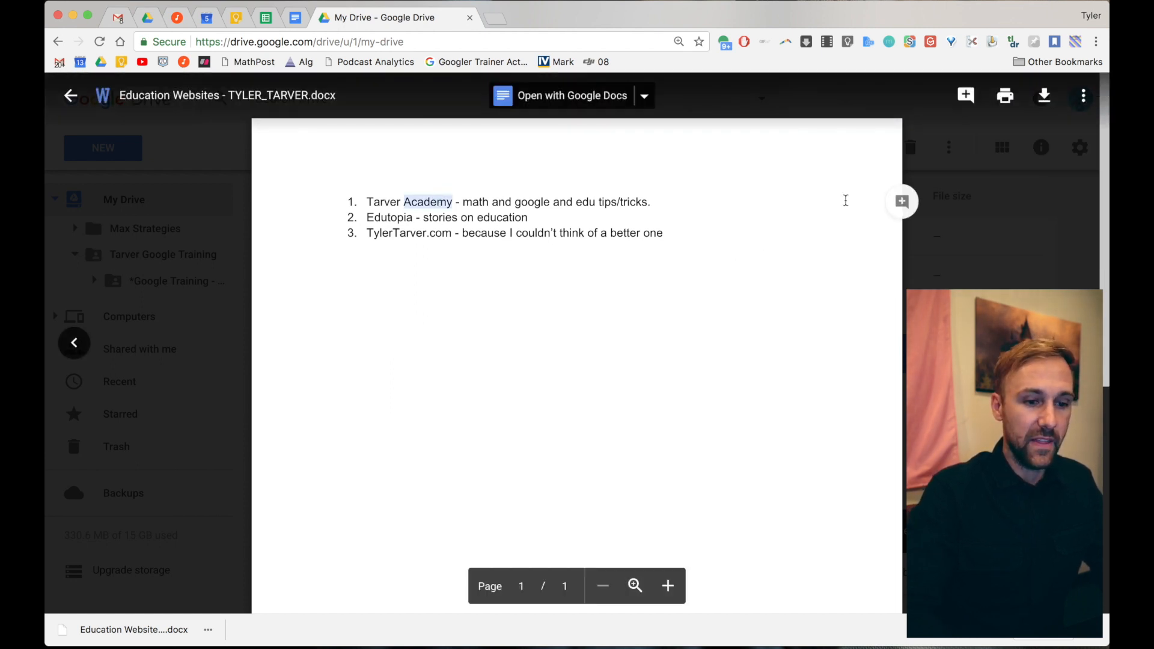
pyautogui.click(903, 201)
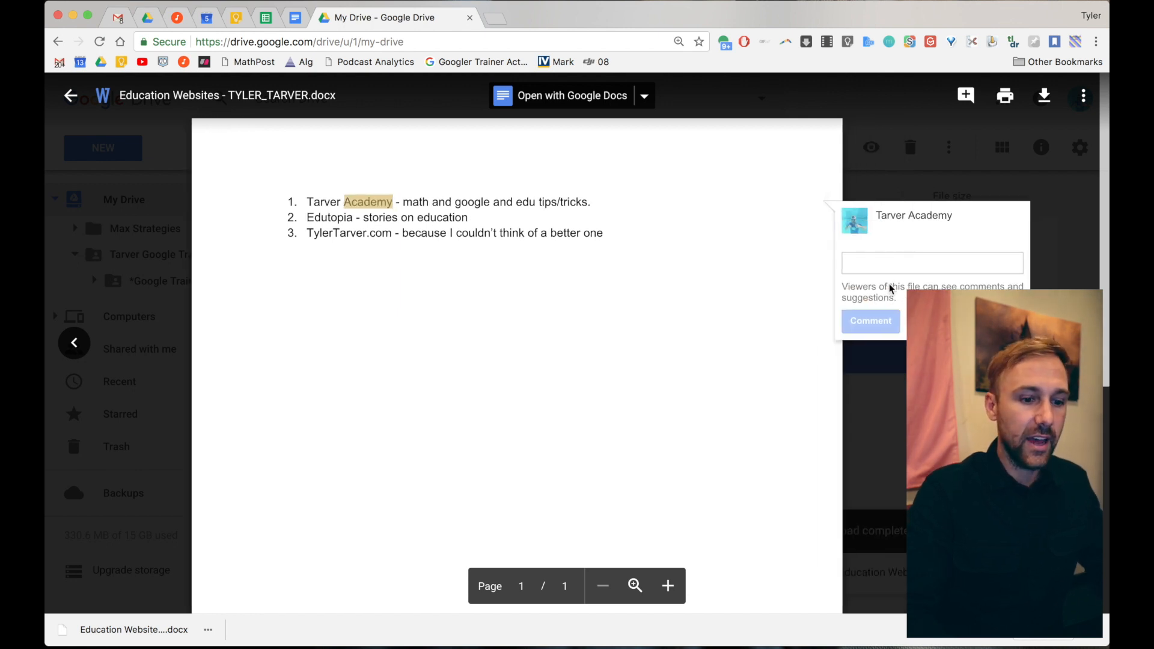
pyautogui.write('sdj ')
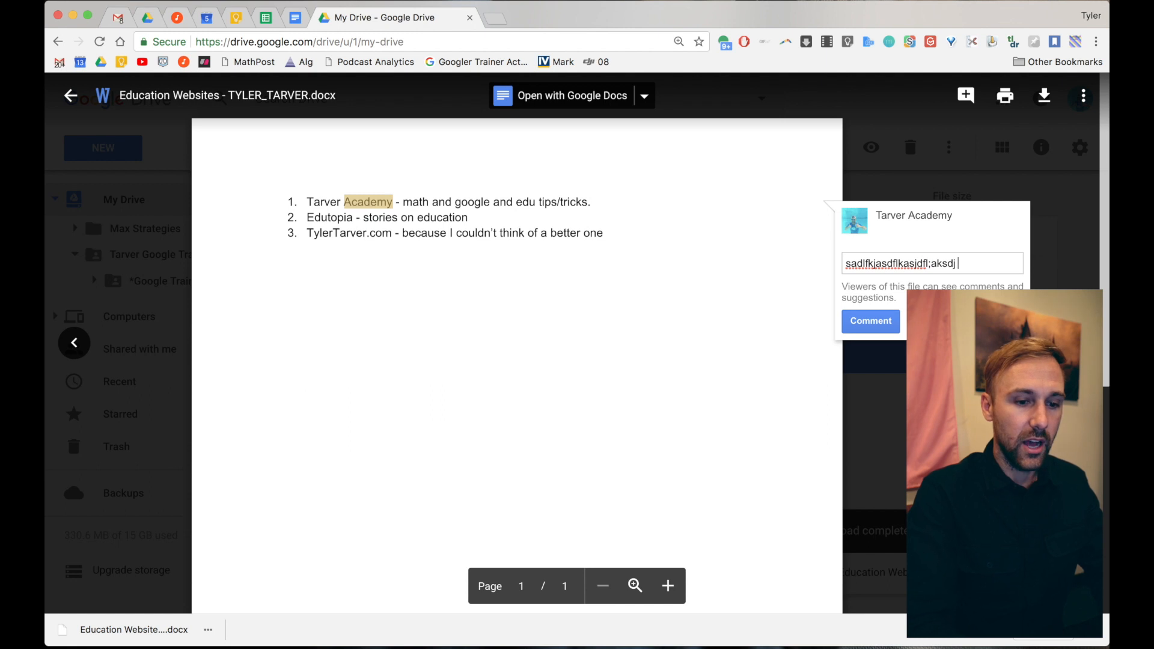
pyautogui.write('@tyler')
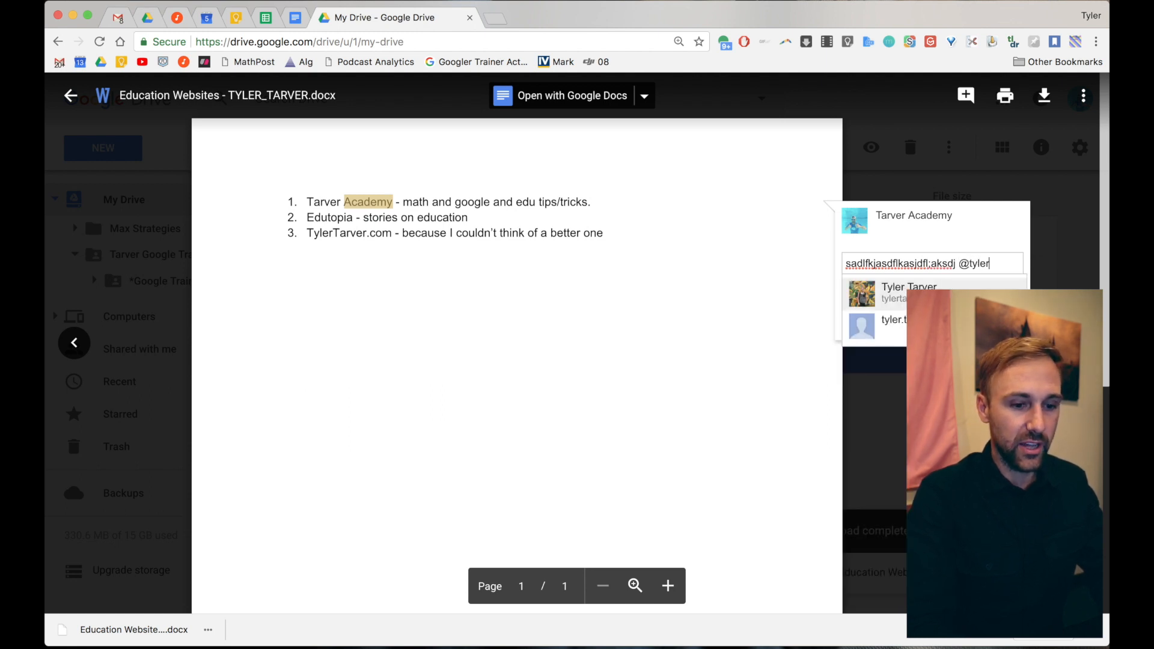
pyautogui.press('Return')
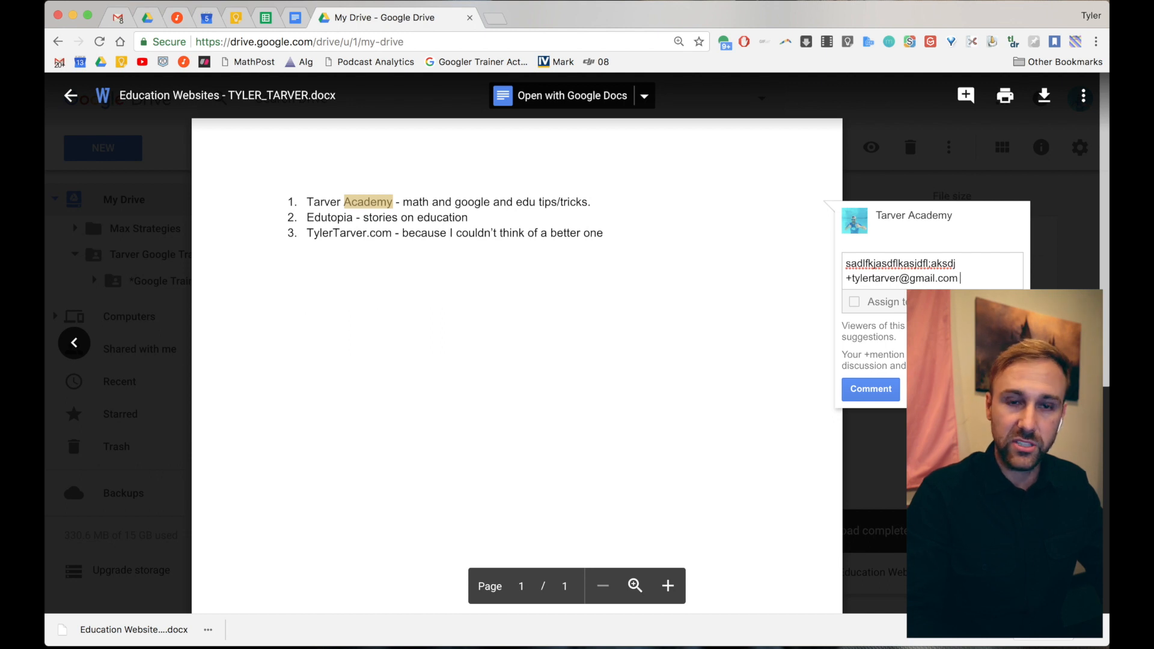
pyautogui.click(855, 302)
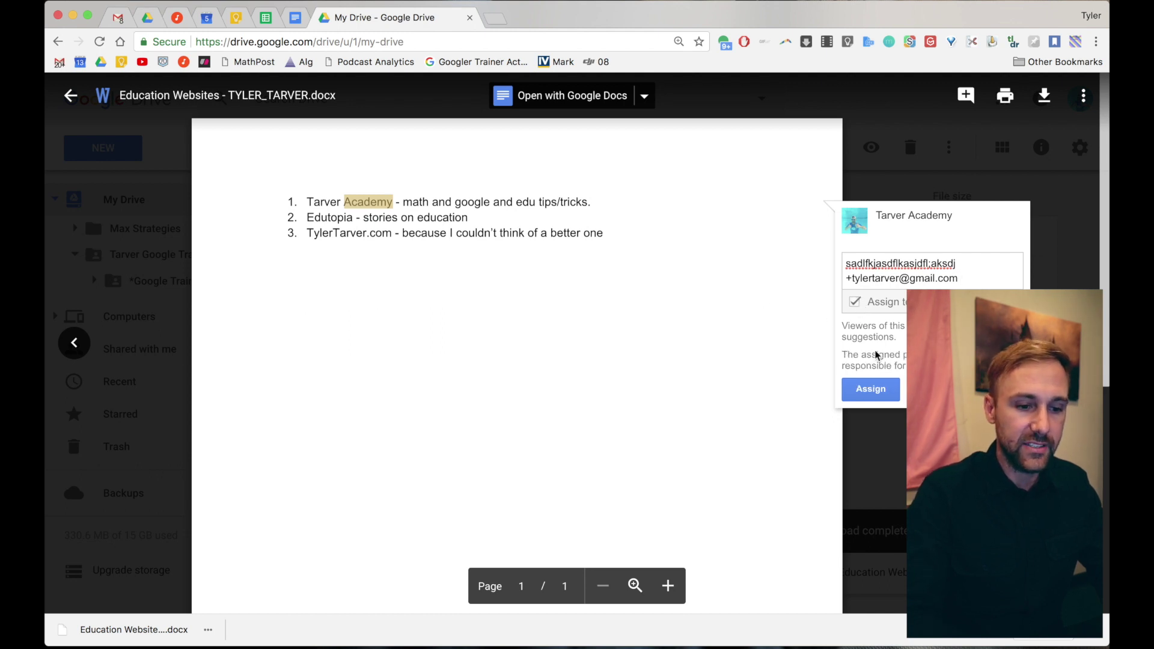
pyautogui.click(873, 394)
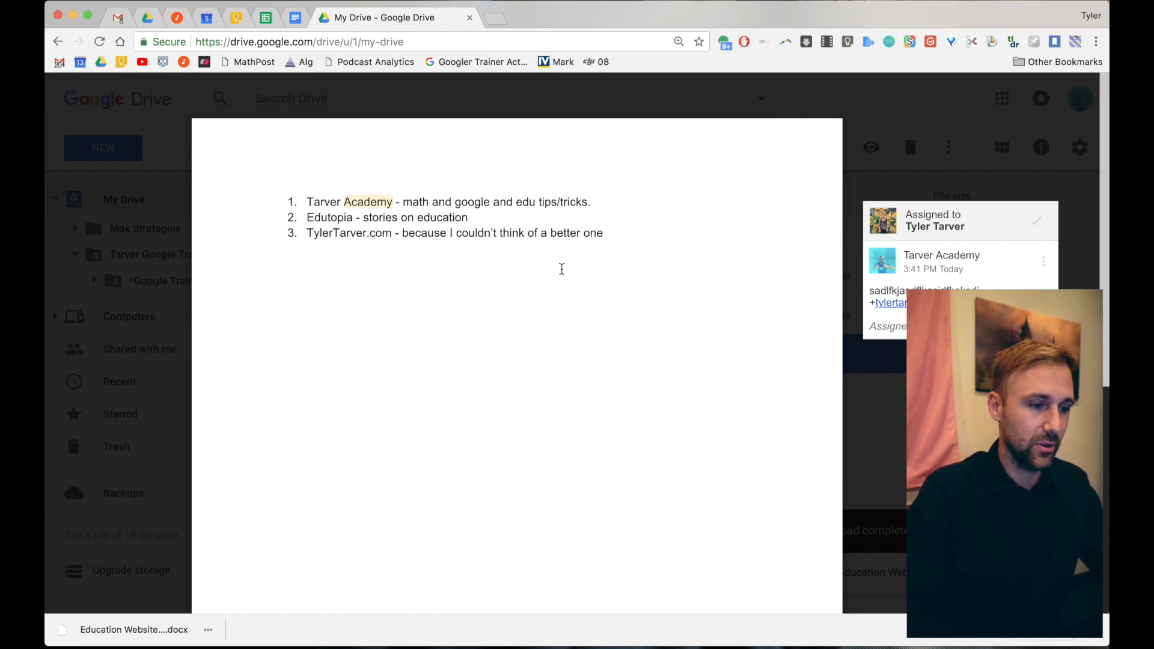
pyautogui.click(107, 191)
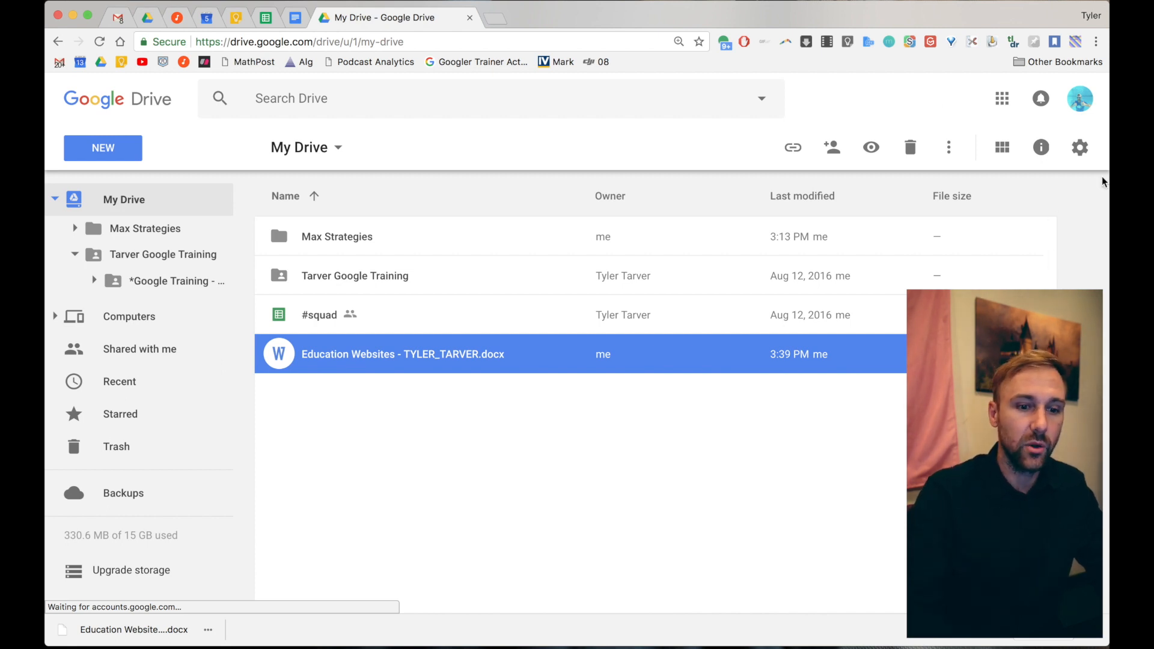
# Enable 'Convert uploaded files to Google Docs editor format' in Drive settings and start re-uploading the .docx.
pyautogui.click(1080, 159)
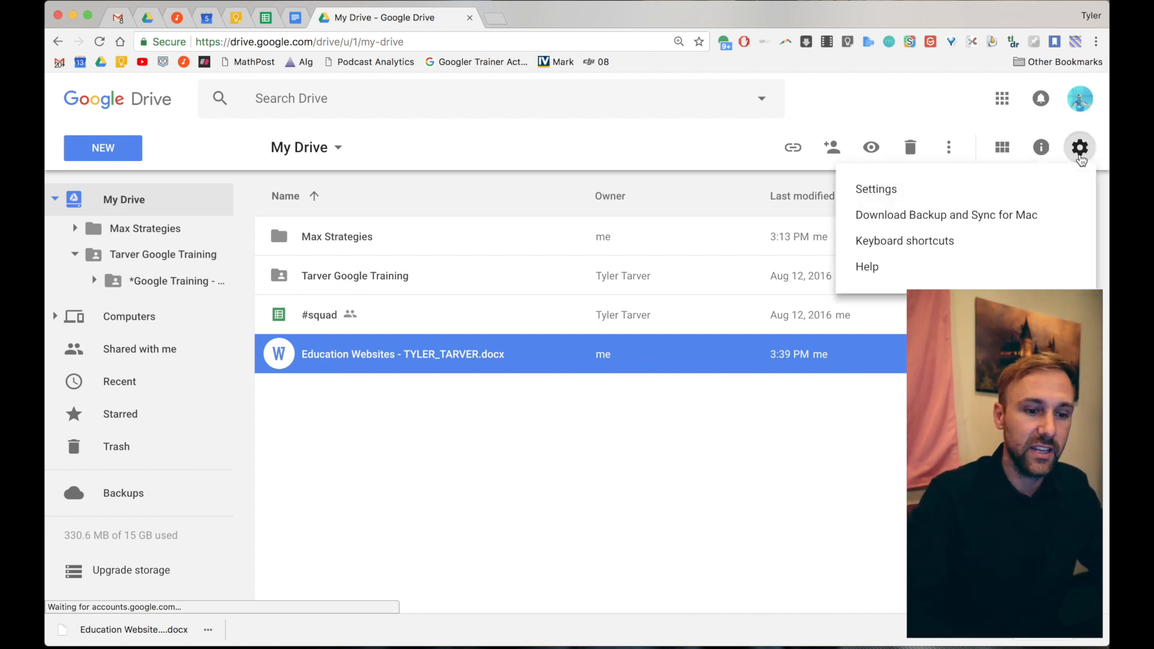
pyautogui.click(935, 187)
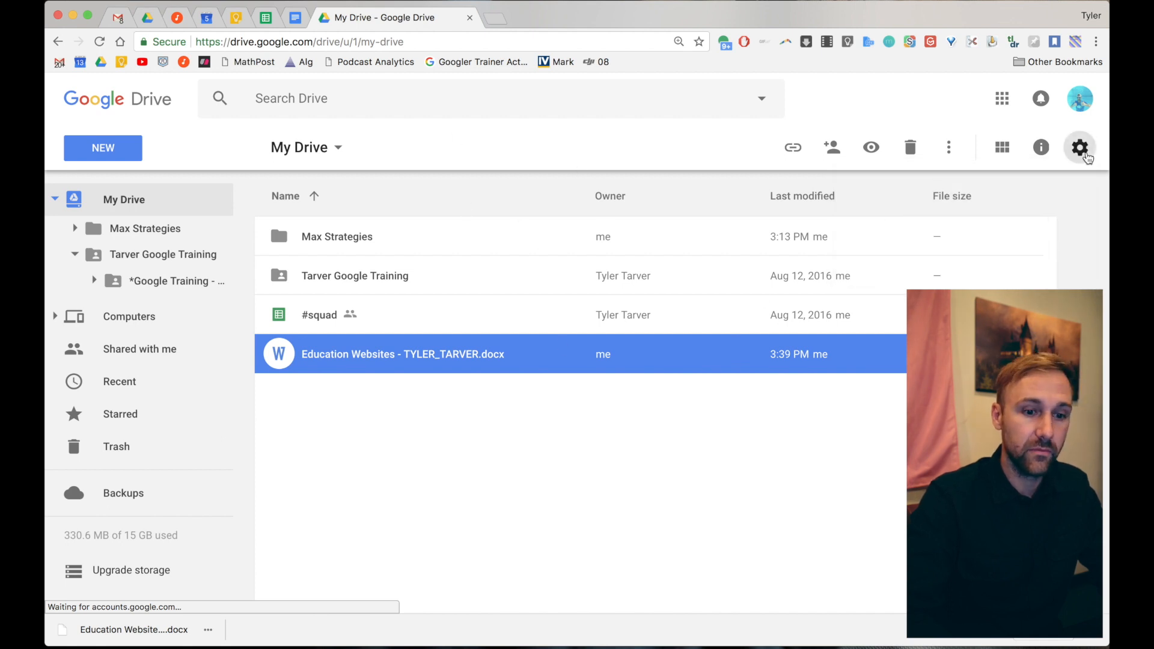
pyautogui.scroll(-2, 501, 305)
pyautogui.scroll(2, 504, 304)
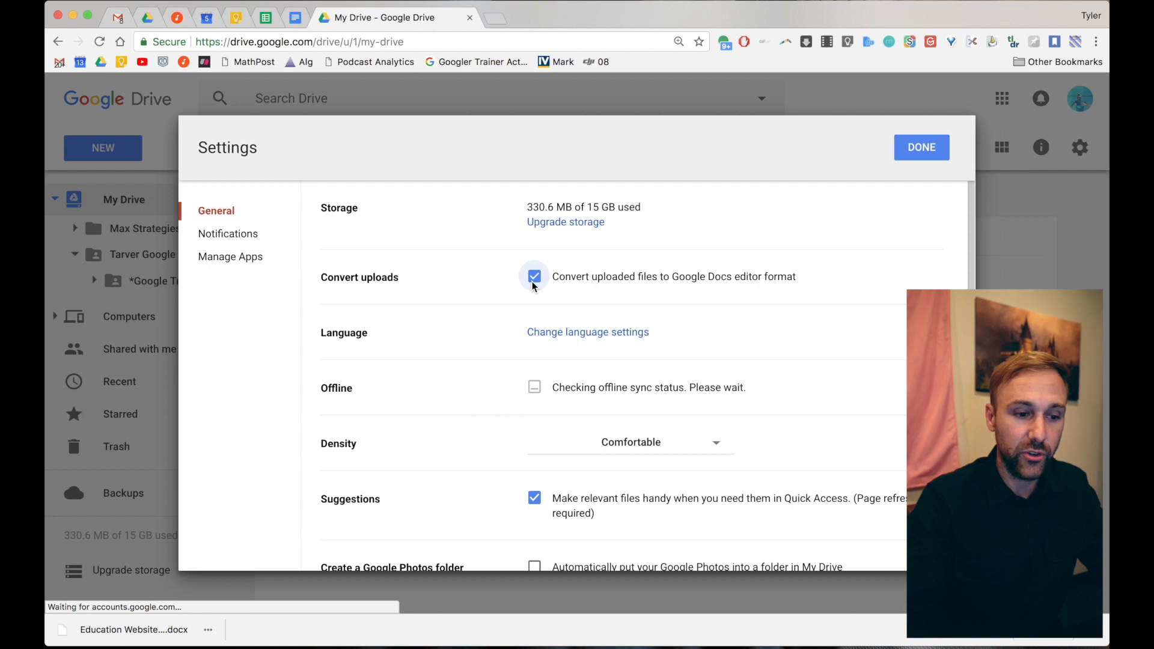
pyautogui.click(919, 155)
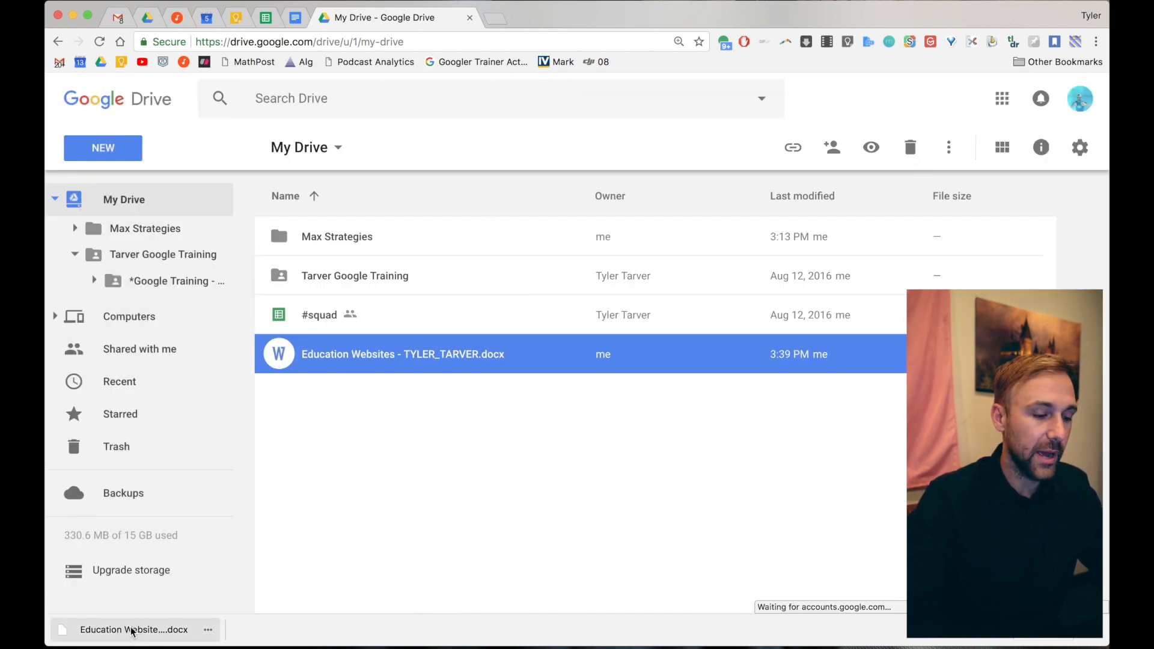
pyautogui.moveTo(132, 631); pyautogui.dragTo(382, 511)
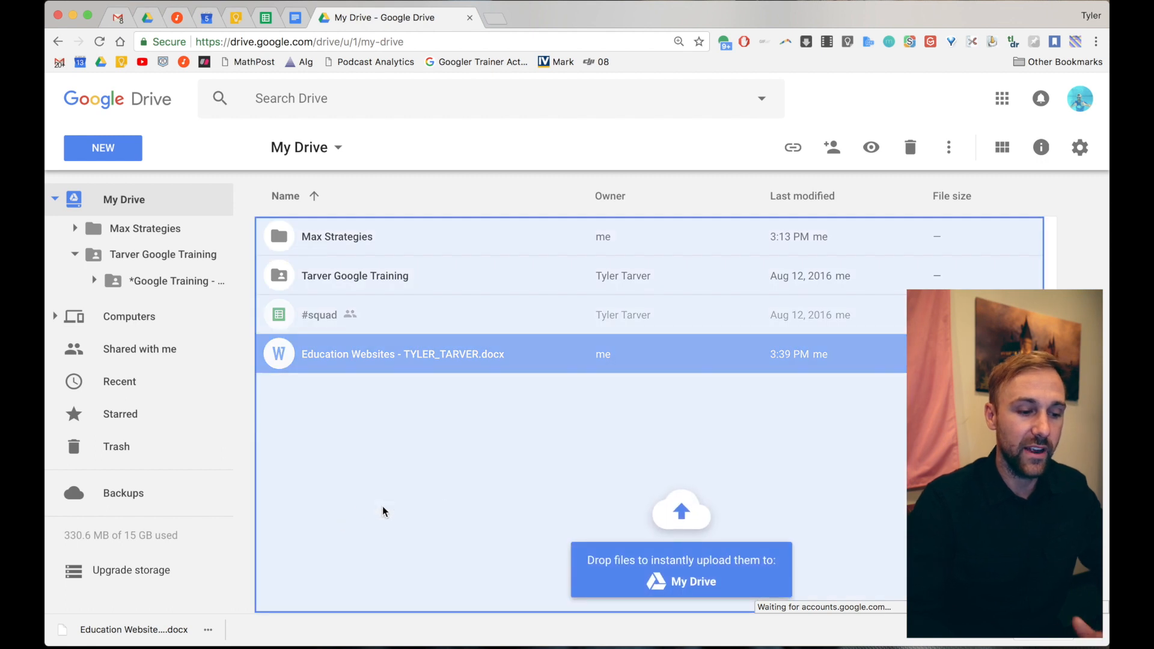
# Finish uploading the .docx copy and open the converted '(1).docx' in Google Docs.
pyautogui.moveTo(382, 512); pyautogui.dragTo(383, 512)
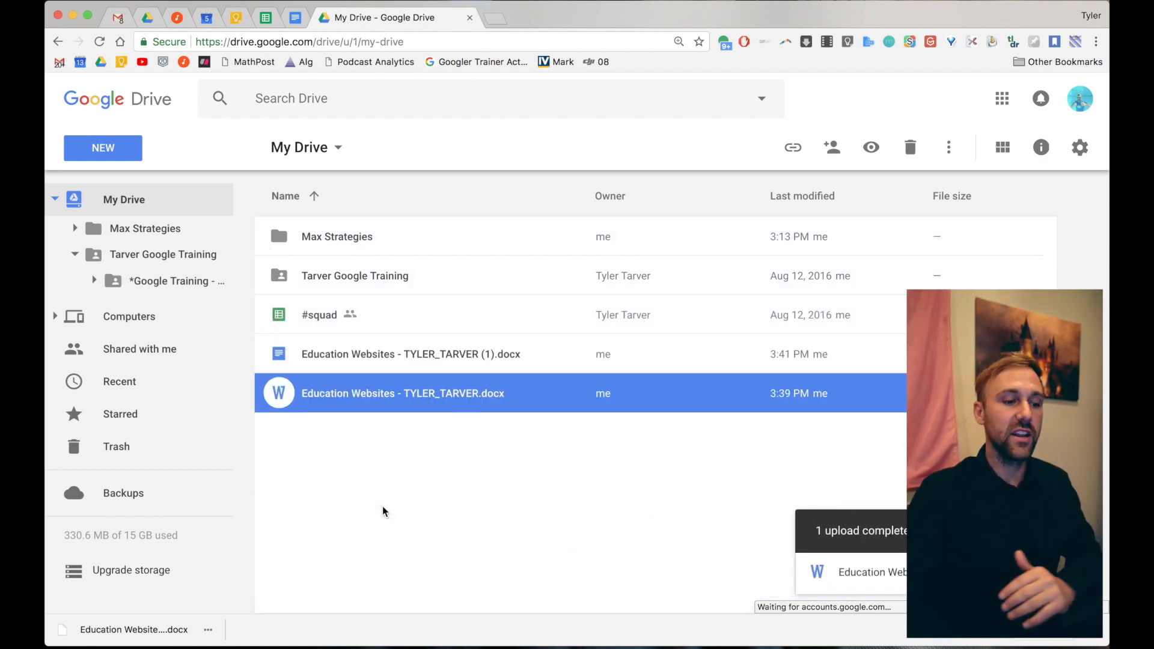
pyautogui.click(334, 352)
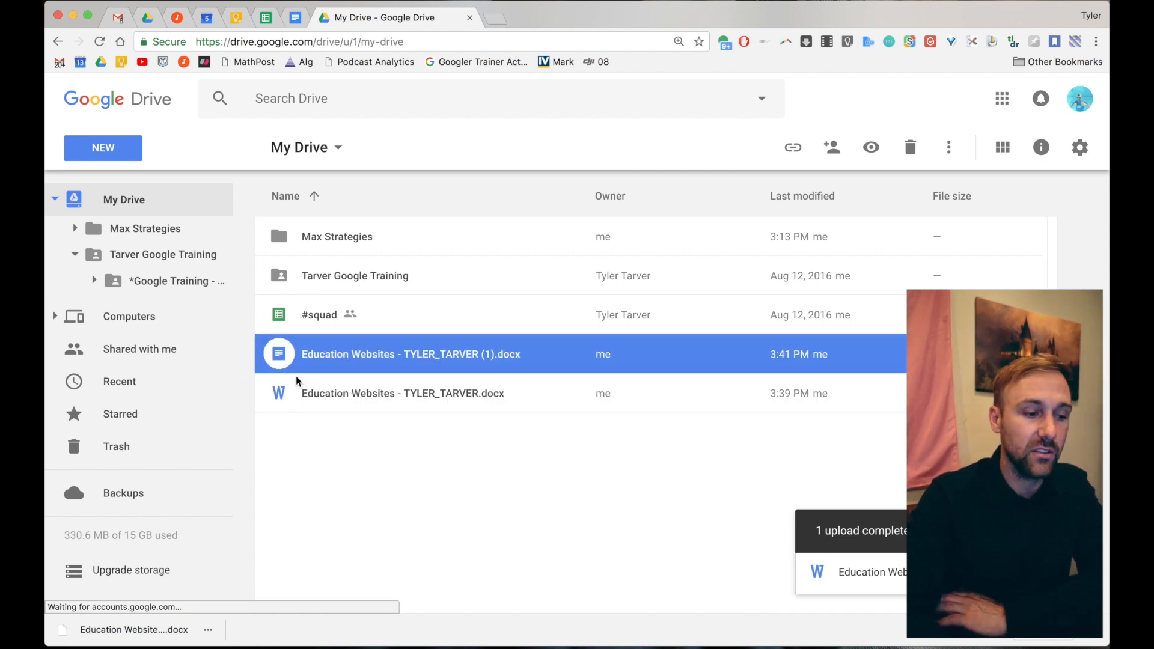
pyautogui.doubleClick(371, 356)
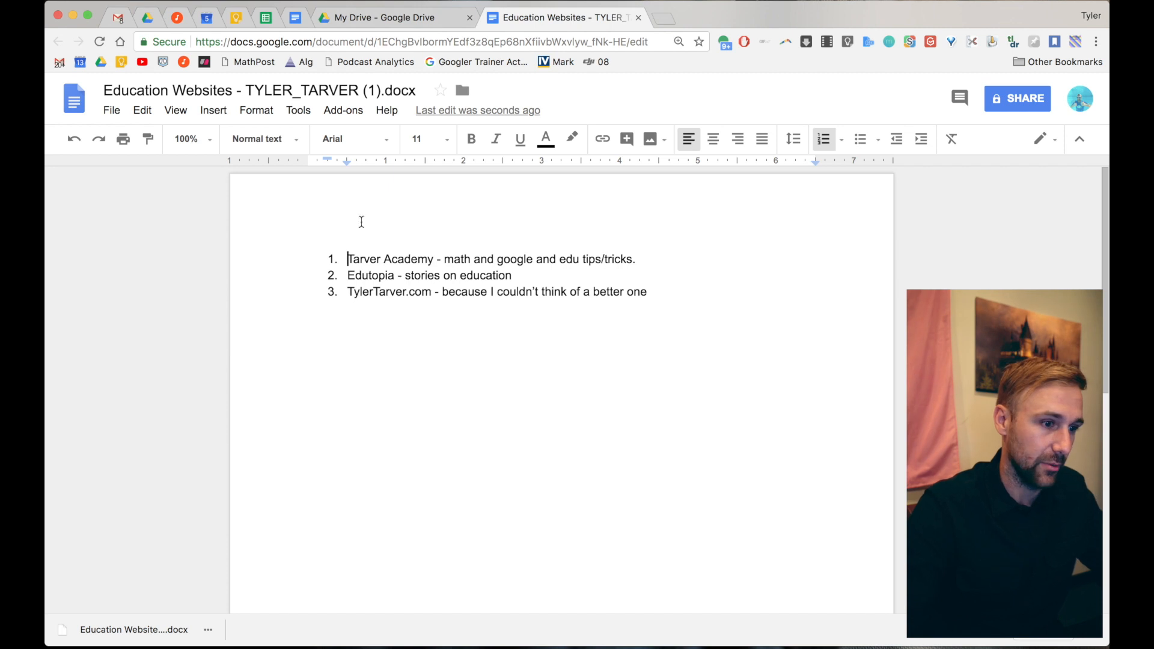
# Close the converted document's tab to return to My Drive.
pyautogui.click(638, 17)
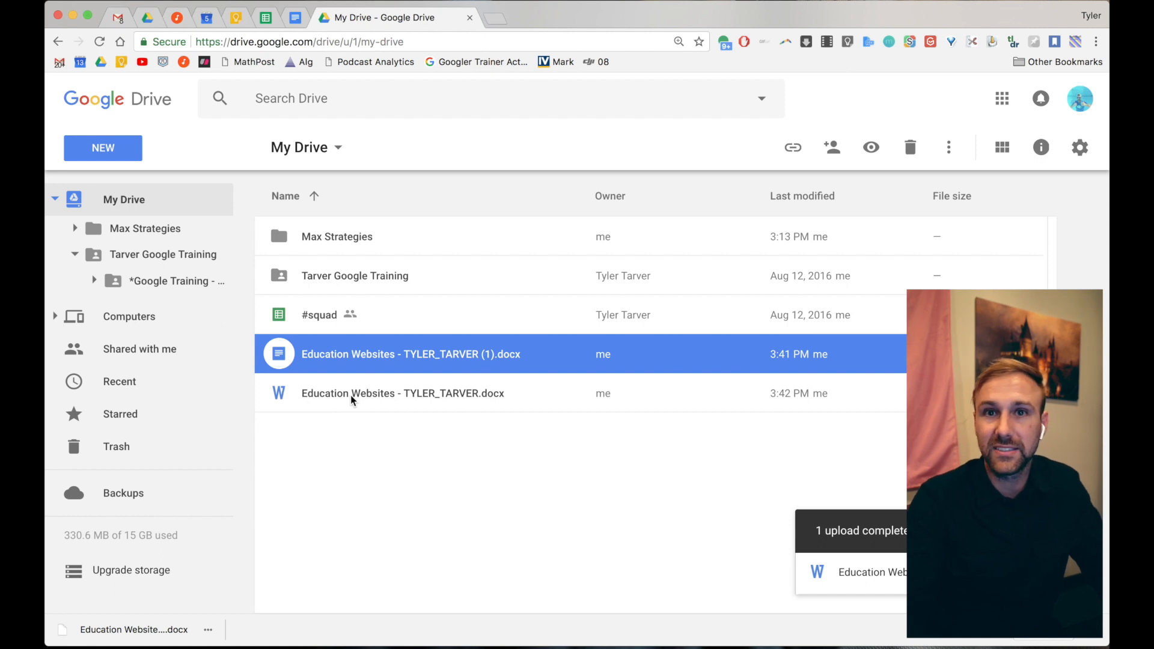
# Reopen the converted document and download it as Microsoft Word (.docx).
pyautogui.doubleClick(348, 361)
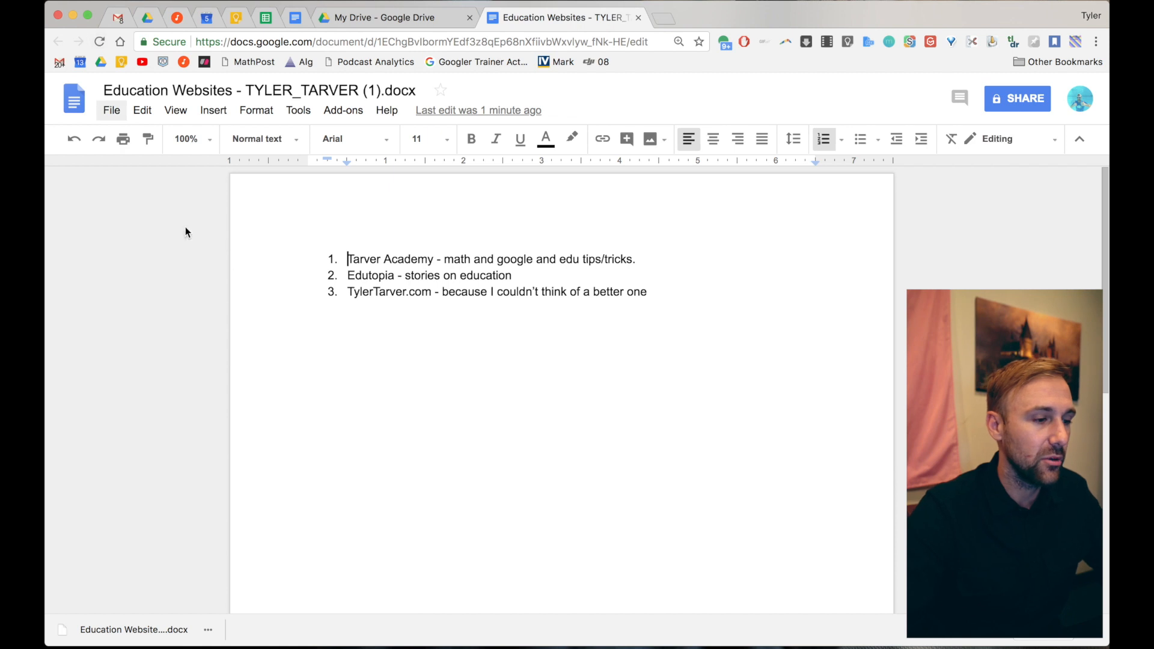
pyautogui.click(114, 112)
pyautogui.moveTo(158, 245)
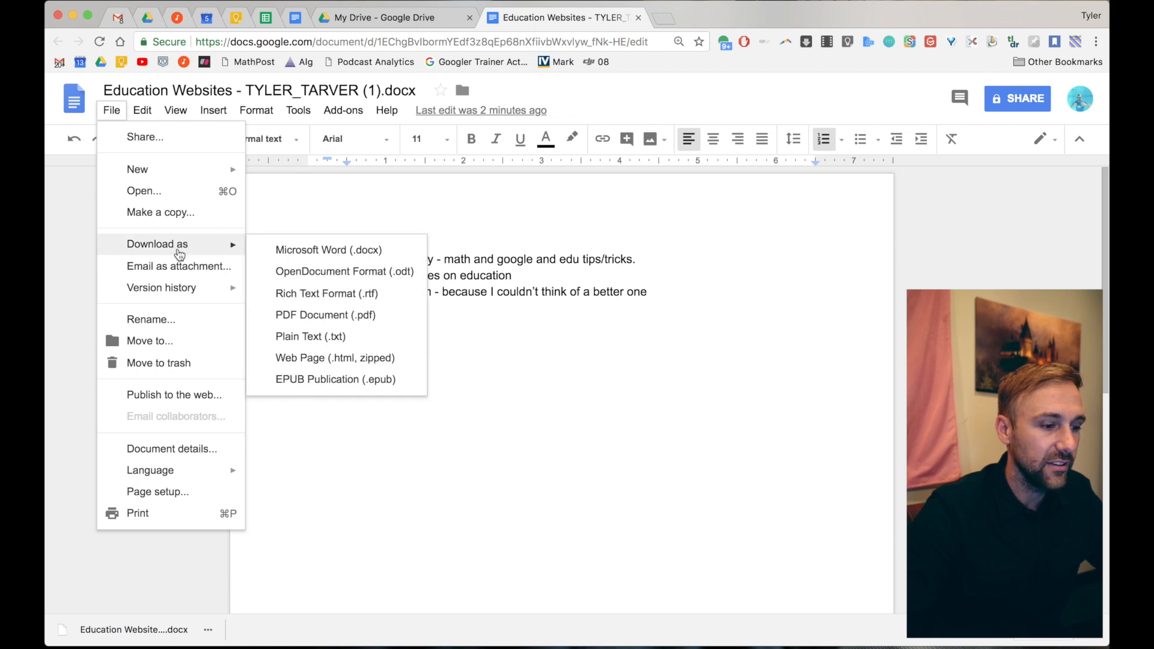
pyautogui.click(316, 250)
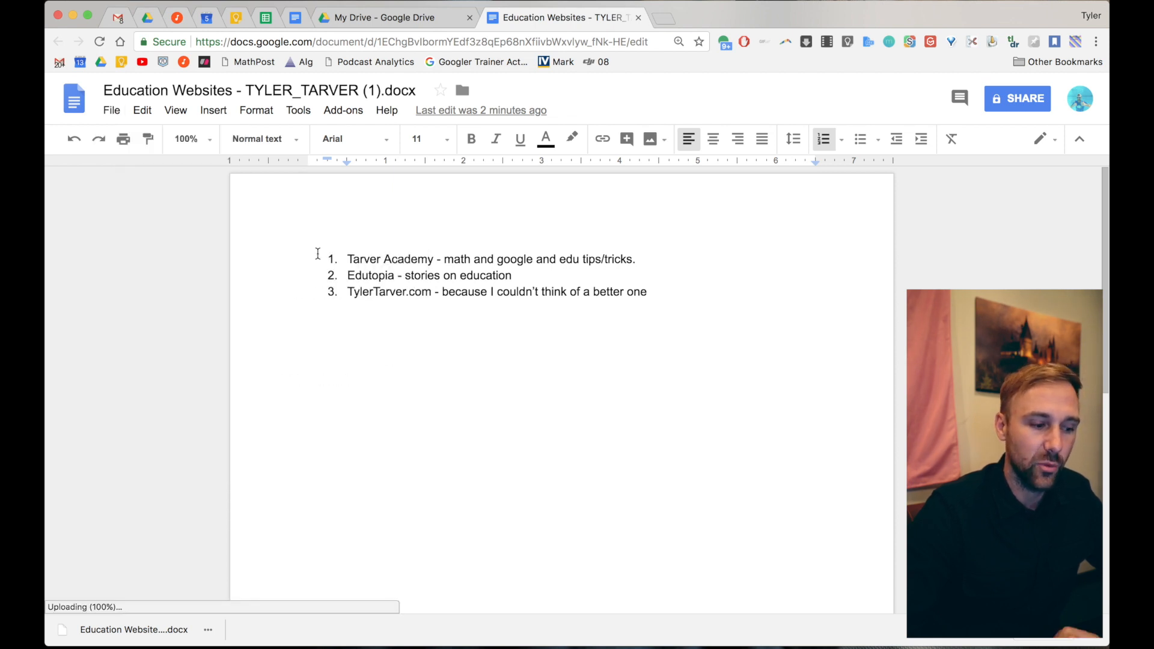